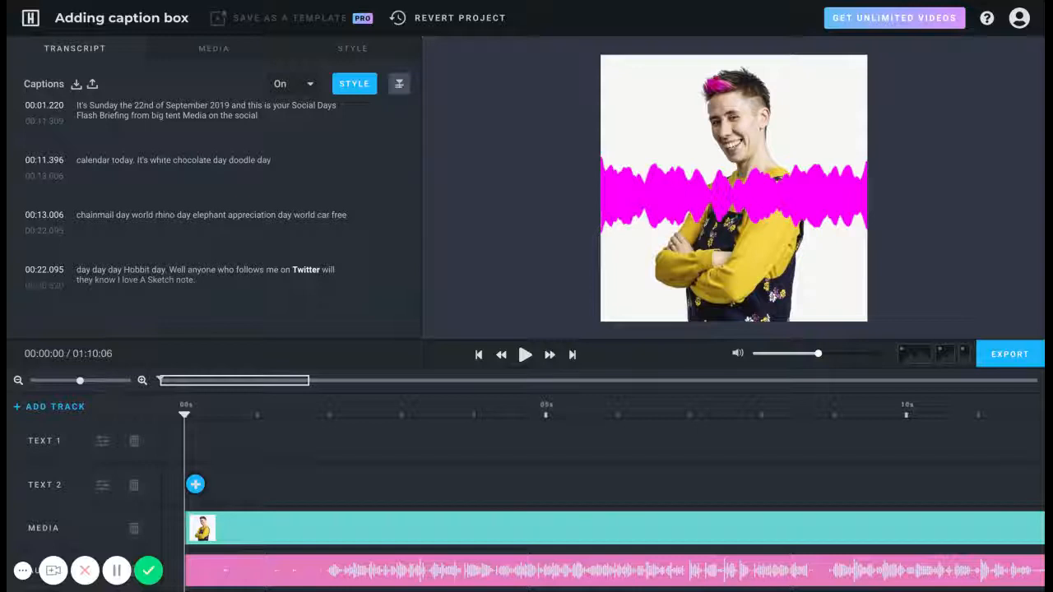
Step: Play the audio from the start and replay it from about 7 seconds to find where the first caption should split
key("space")
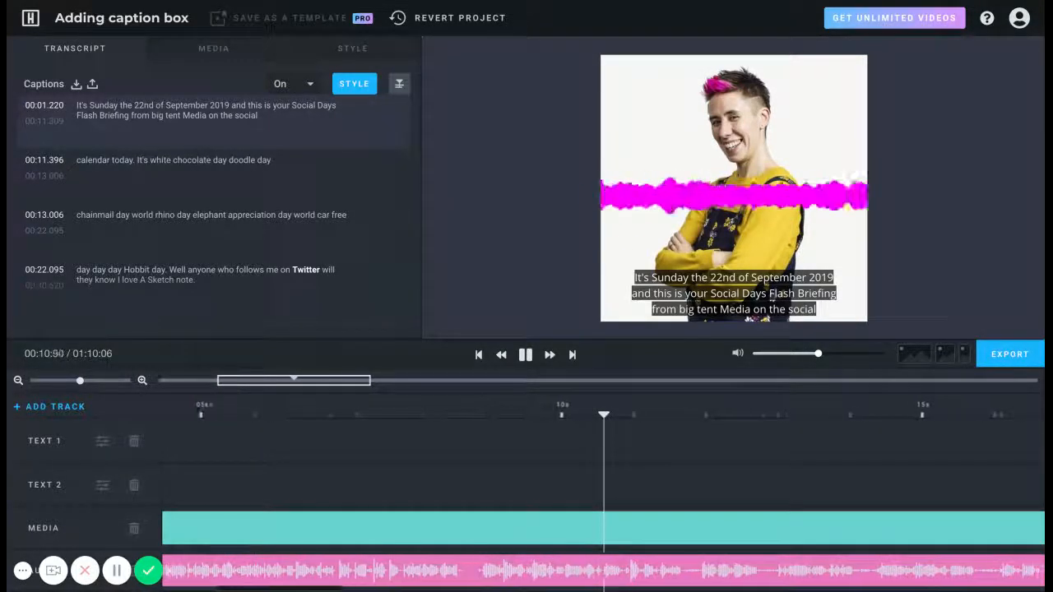
key("space")
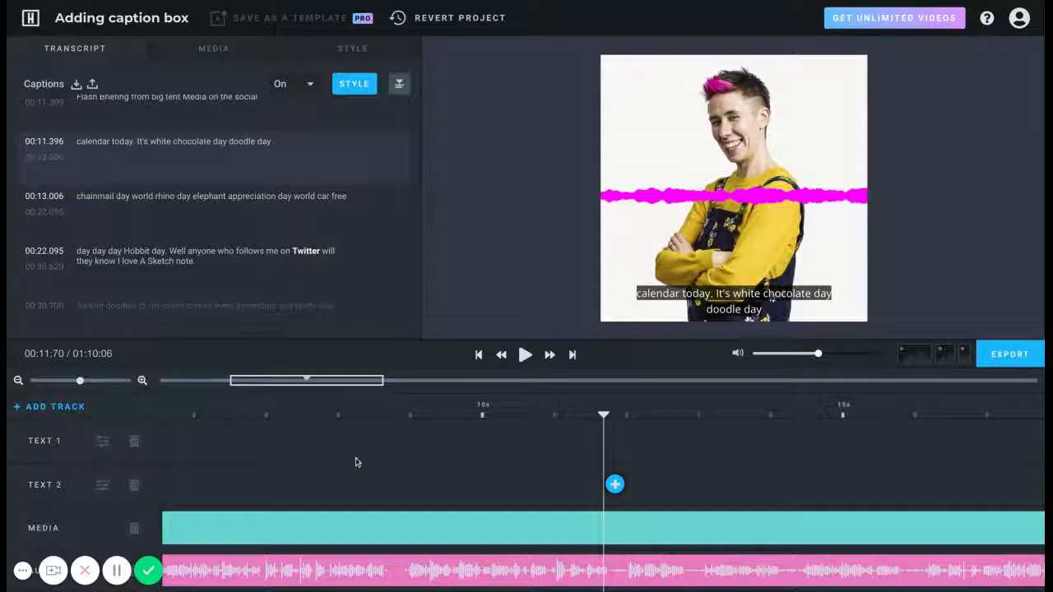
left_click(266, 420)
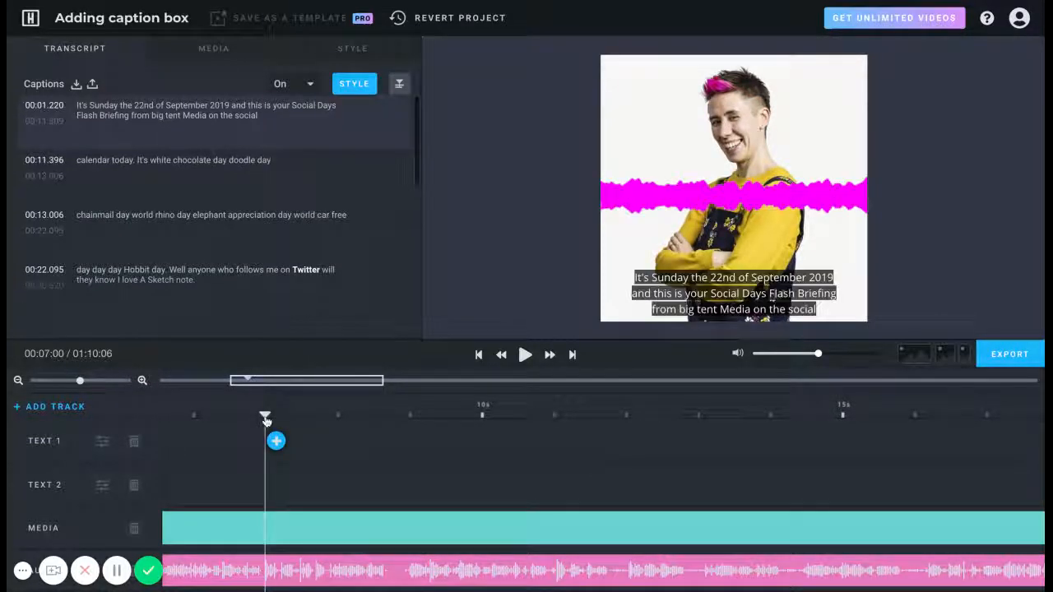
key("space")
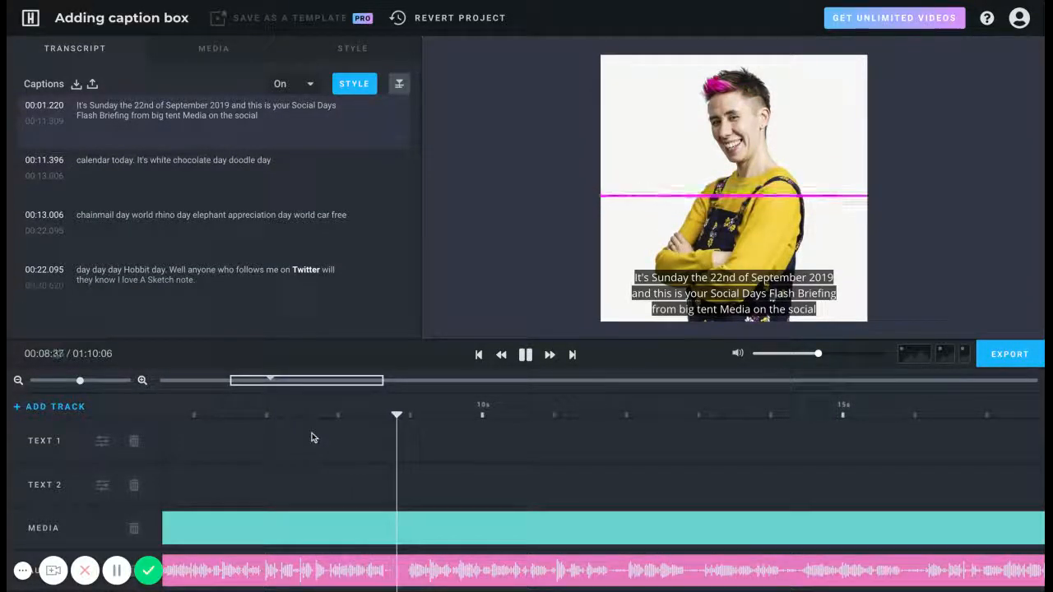
key("space")
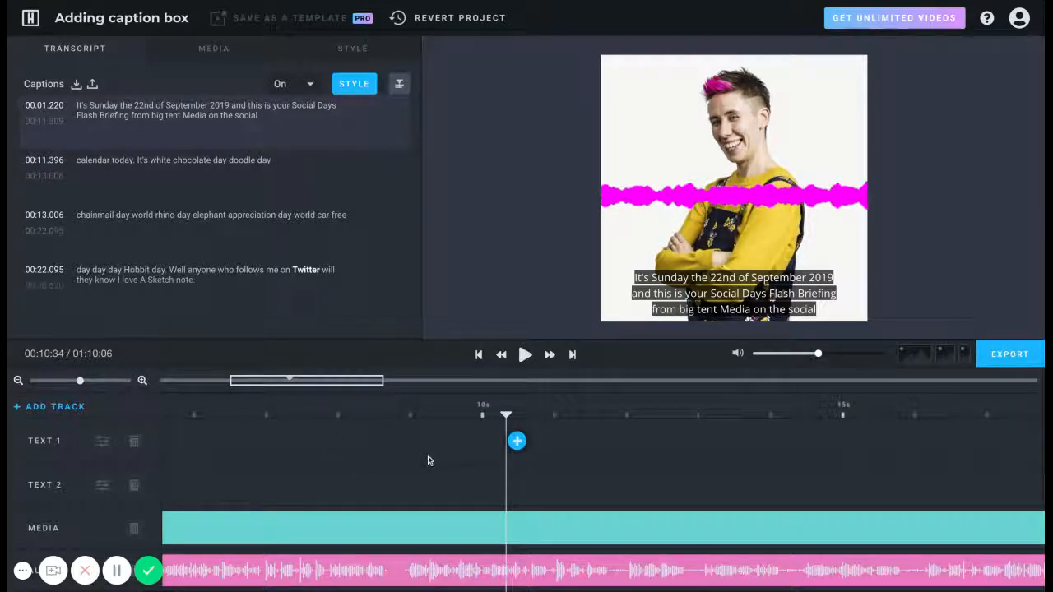
left_click(249, 418)
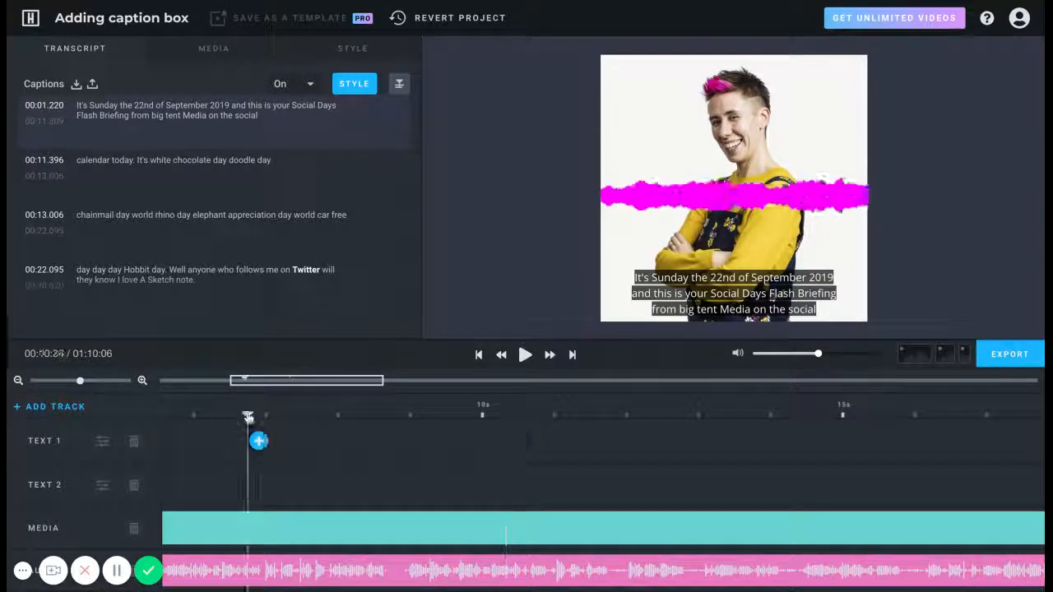
key("space")
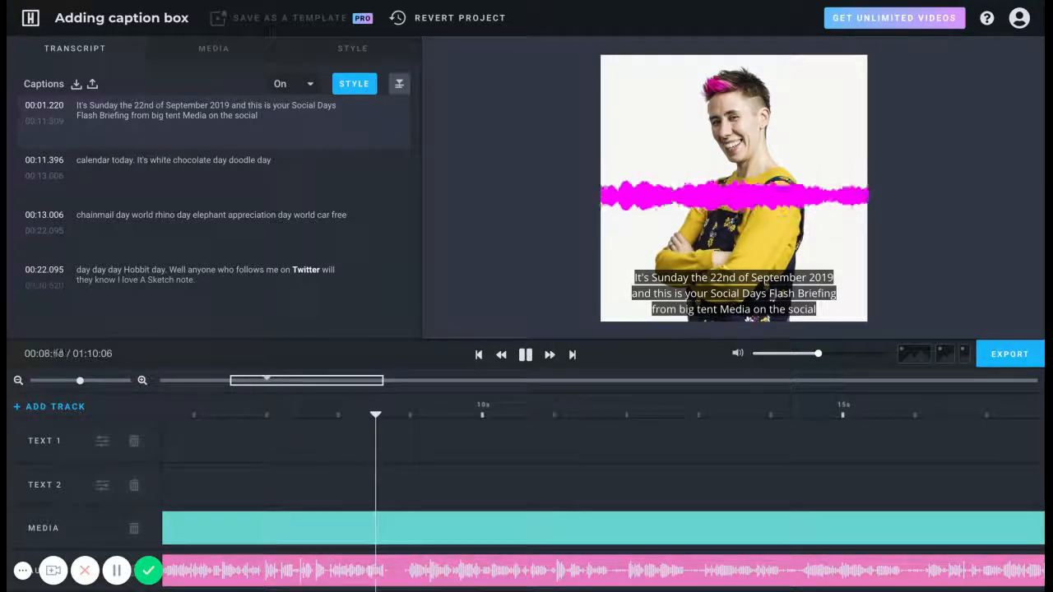
key("space")
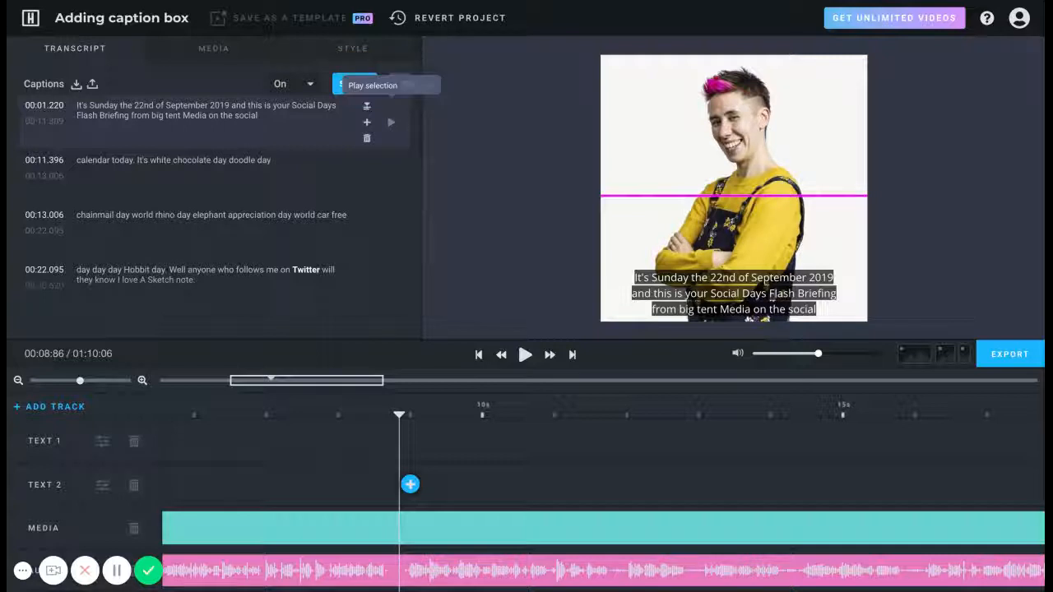
Step: Add a caption box after the first caption with the text "on the social calendar today,"
left_click(367, 125)
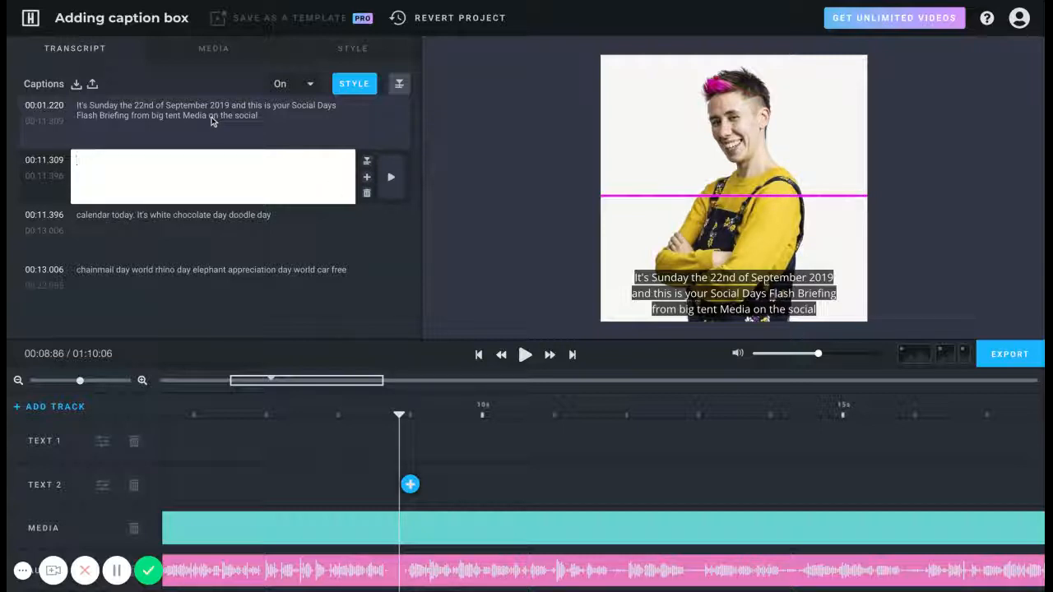
type("on the social cal")
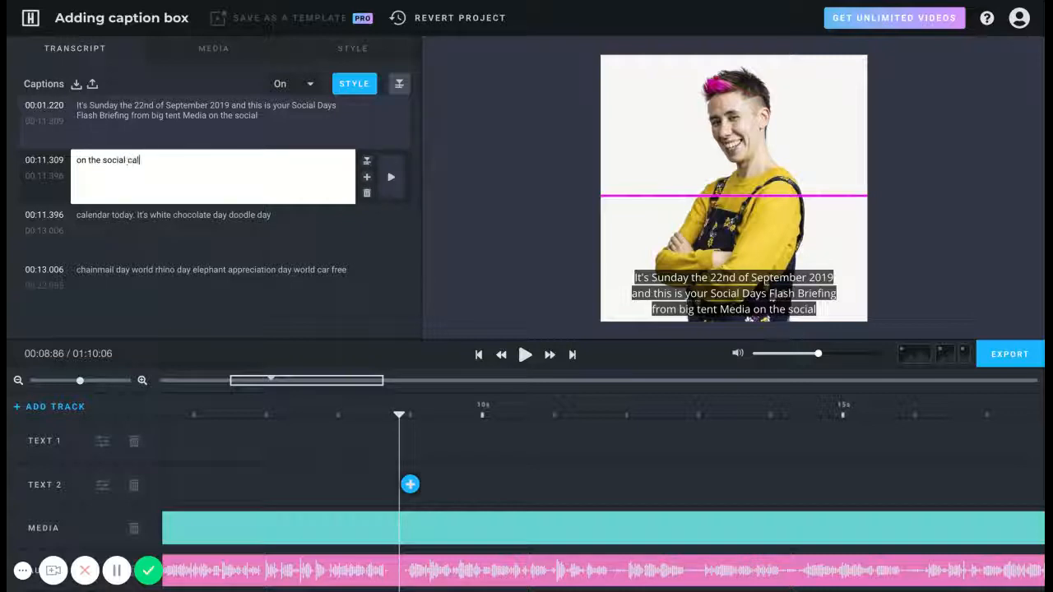
type("endar today,")
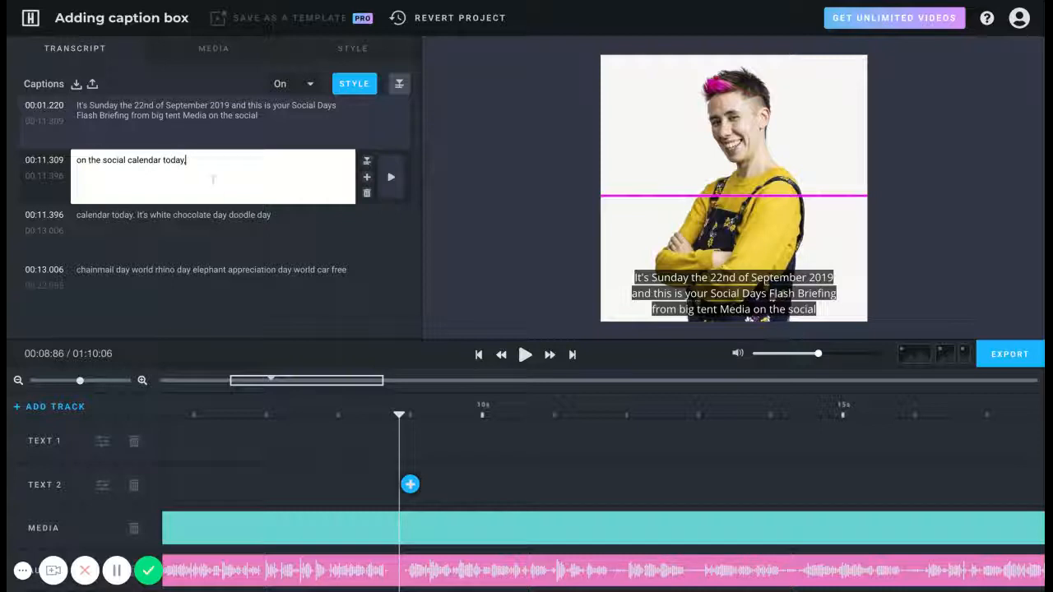
Step: Remove the words "on the social" from the end of the first caption
left_click(269, 123)
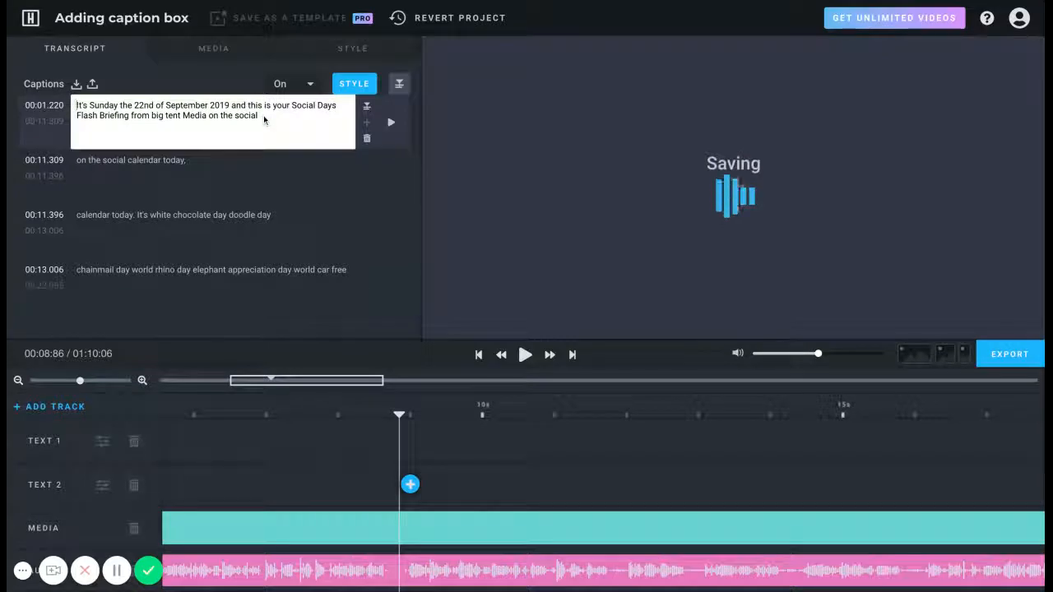
key("ctrl+shift+Left")
key("ctrl+shift+Left")
key("ctrl+shift+Left")
key("BackSpace")
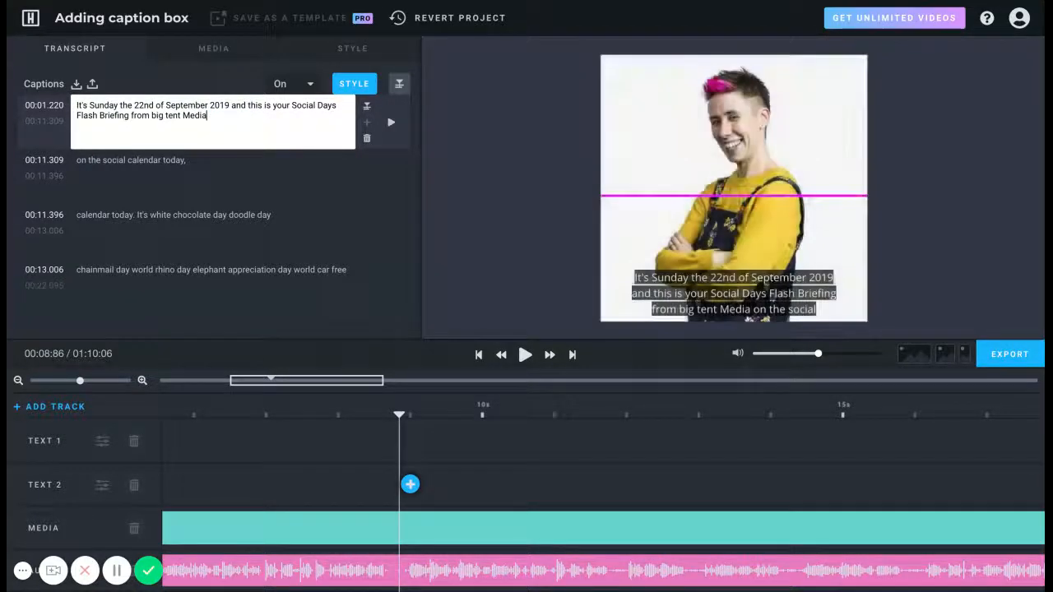
Step: Remove "calendar today." from the third caption so it starts with "It's white chocolate day", and leave text editing
left_click(217, 222)
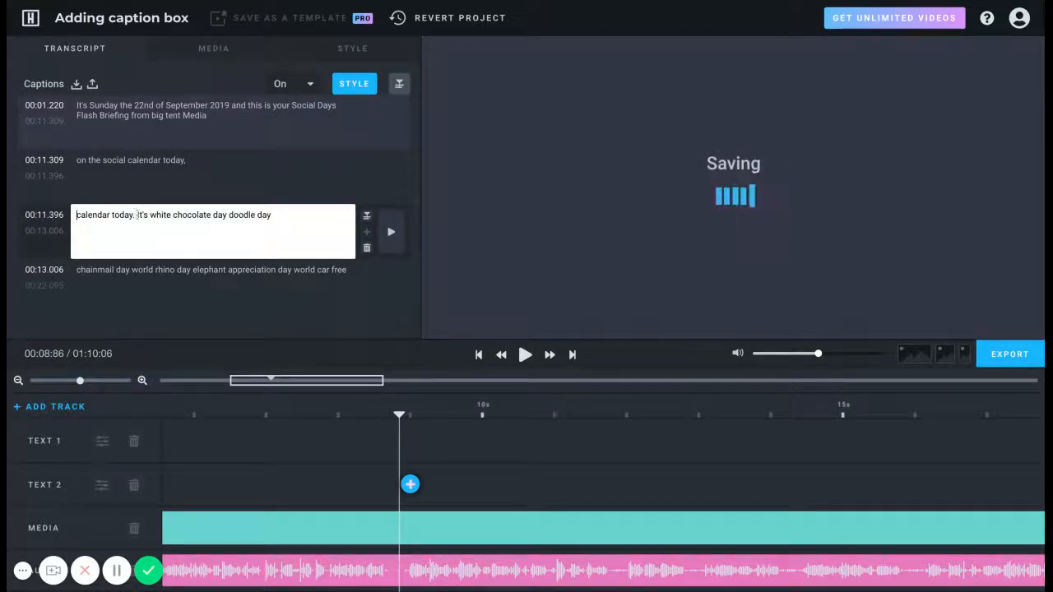
key("ctrl+shift+Right")
key("ctrl+shift+Right")
key("BackSpace")
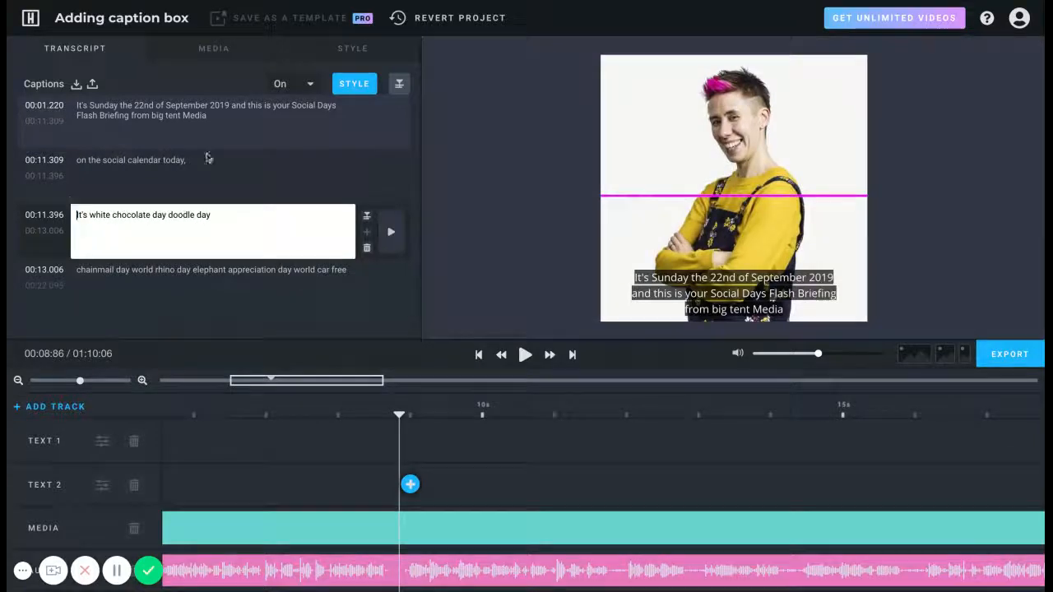
left_click(271, 146)
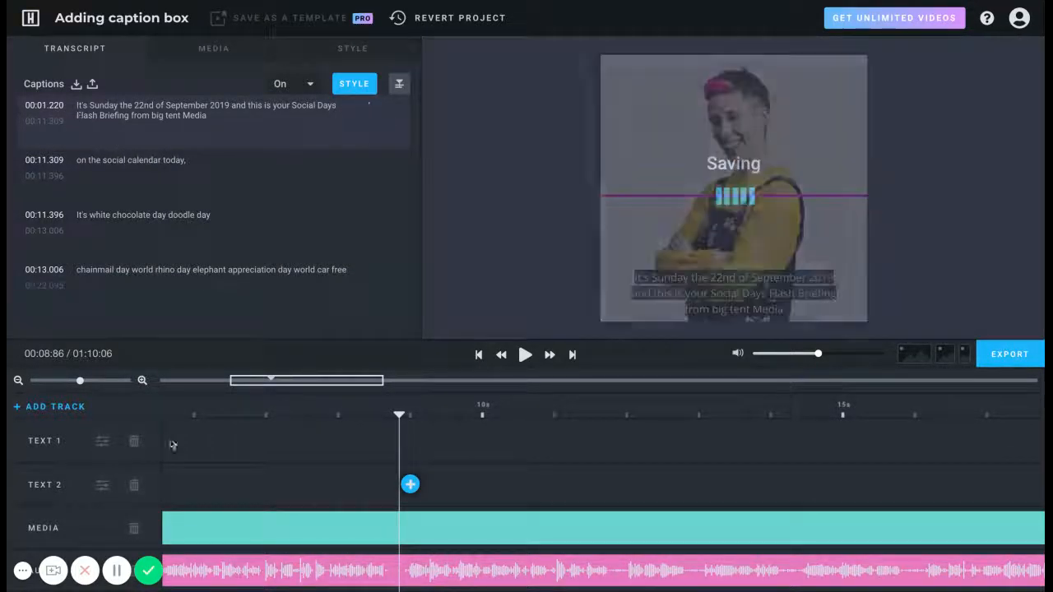
Step: Play the video from about 2 seconds to check the timing of the split captions
scroll(211, 484, "left", 5)
scroll(210, 486, "left", 2)
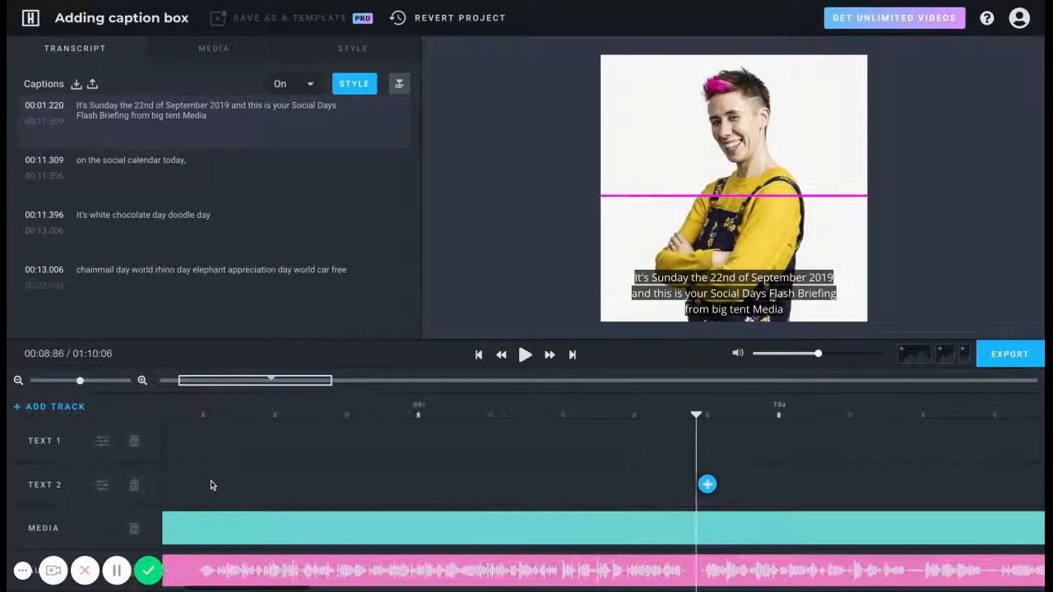
left_click(202, 417)
key("space")
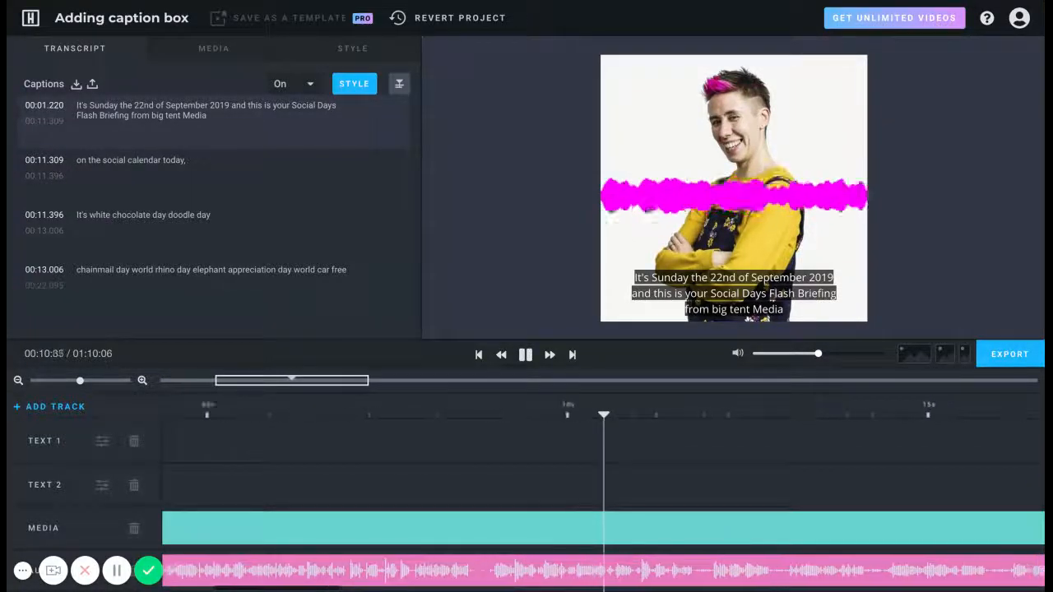
key("space")
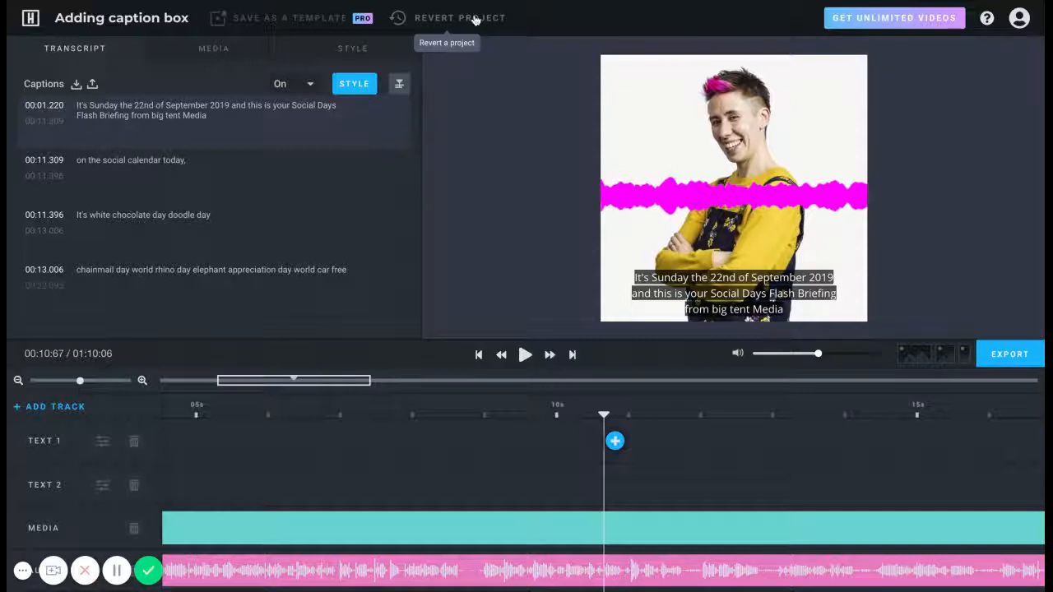
Step: View the list of earlier project versions and close it without restoring one
left_click(444, 18)
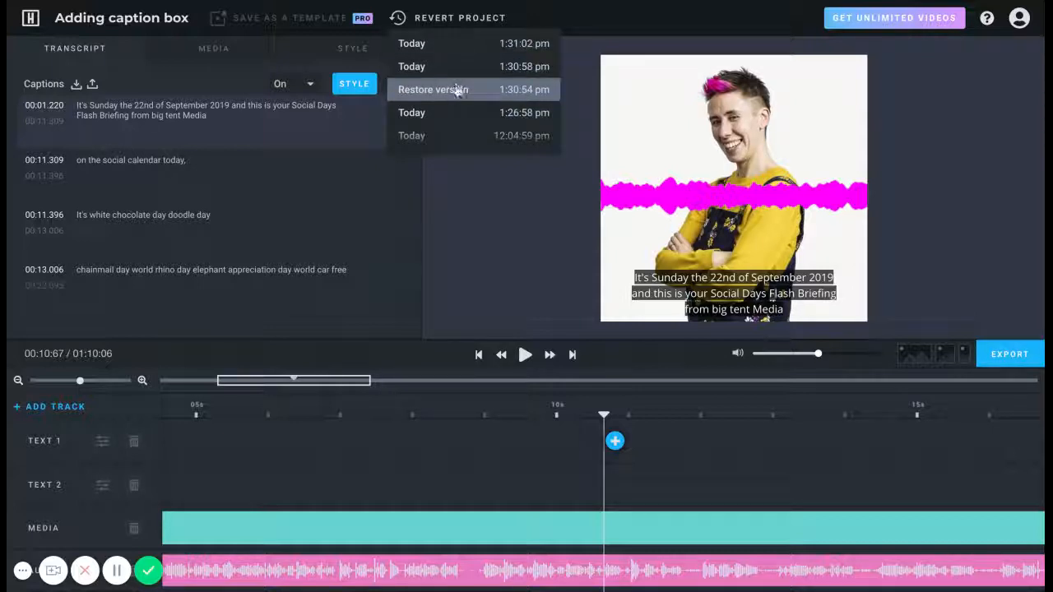
left_click(624, 17)
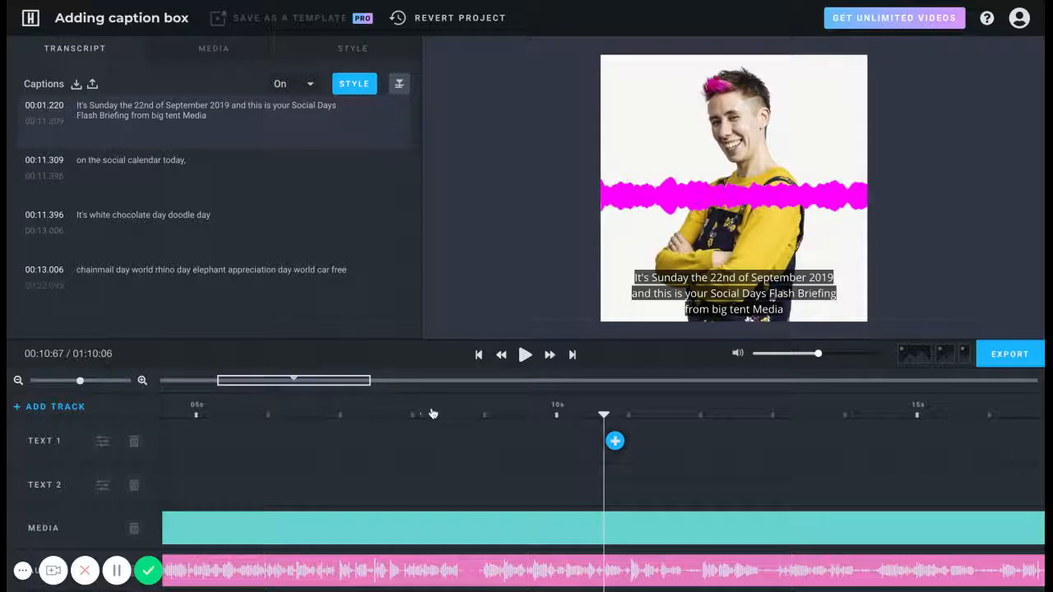
Step: Replay the audio around the pause after "Media" and place the playhead at 00:08.80
left_click(408, 415)
key("space")
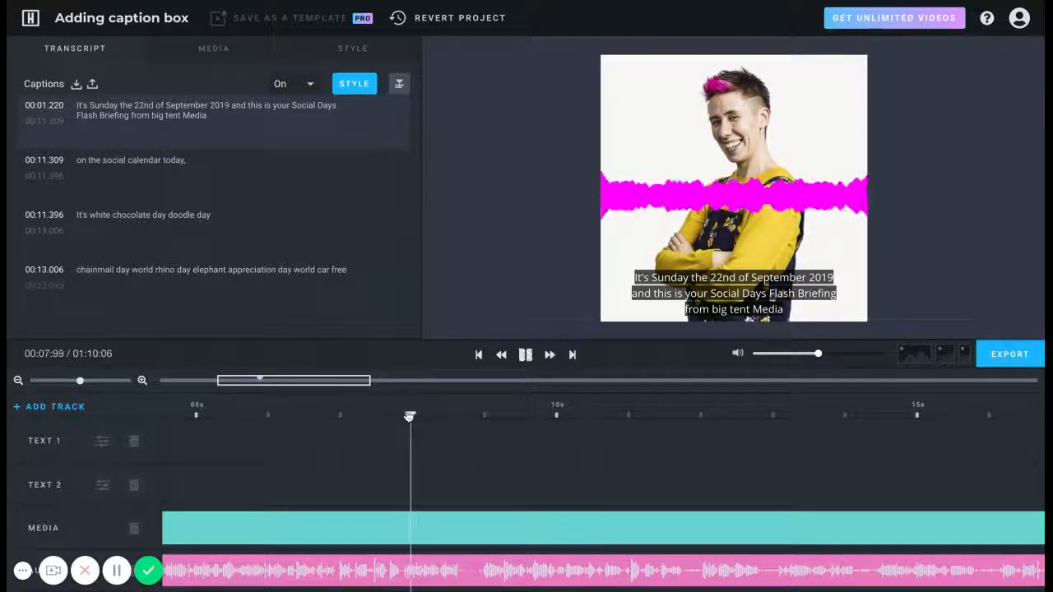
key("space")
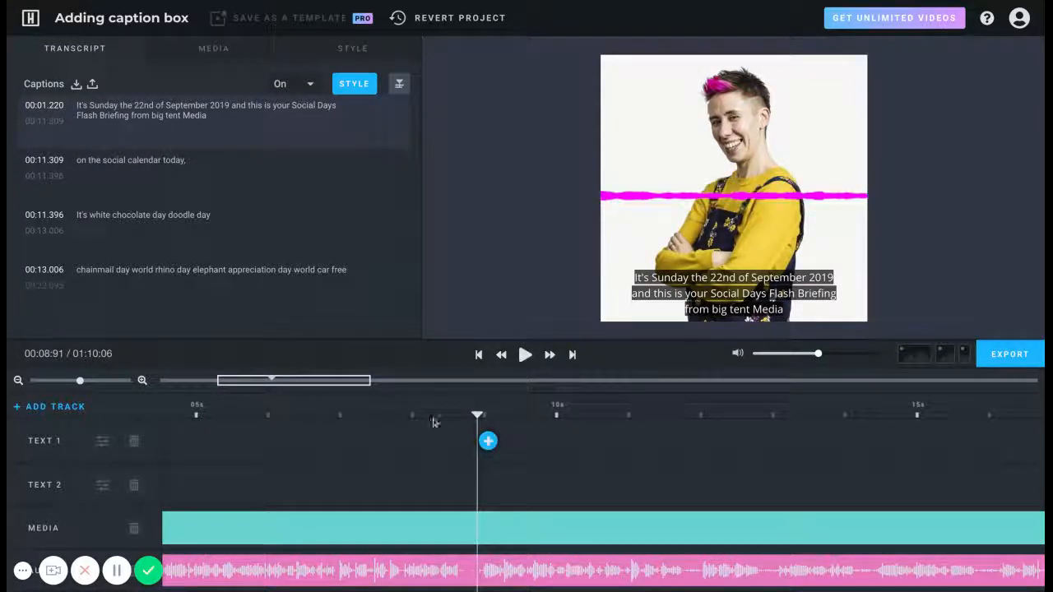
left_click(460, 417)
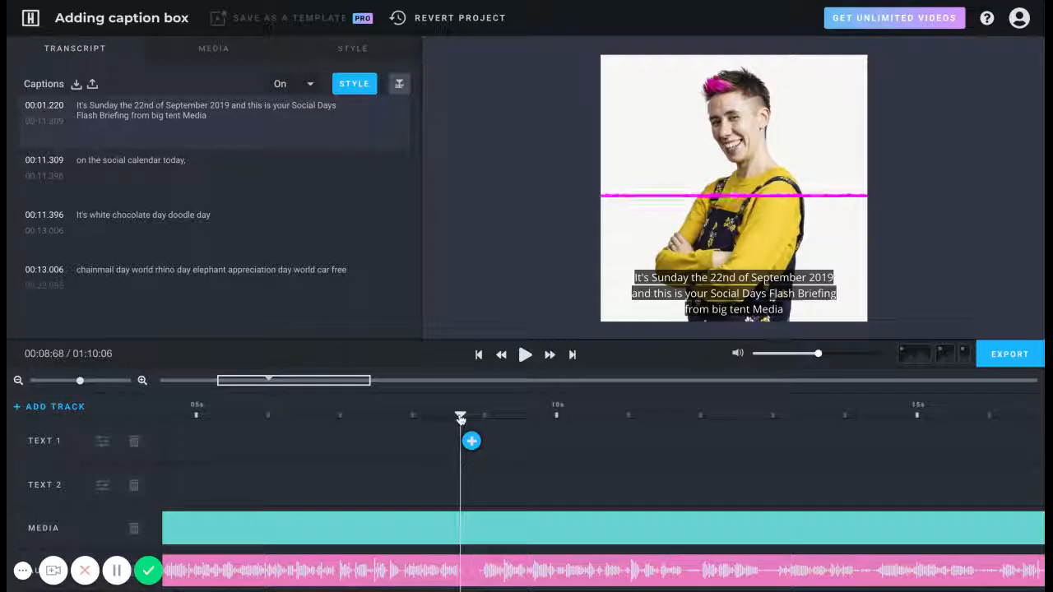
left_click(390, 414)
key("space")
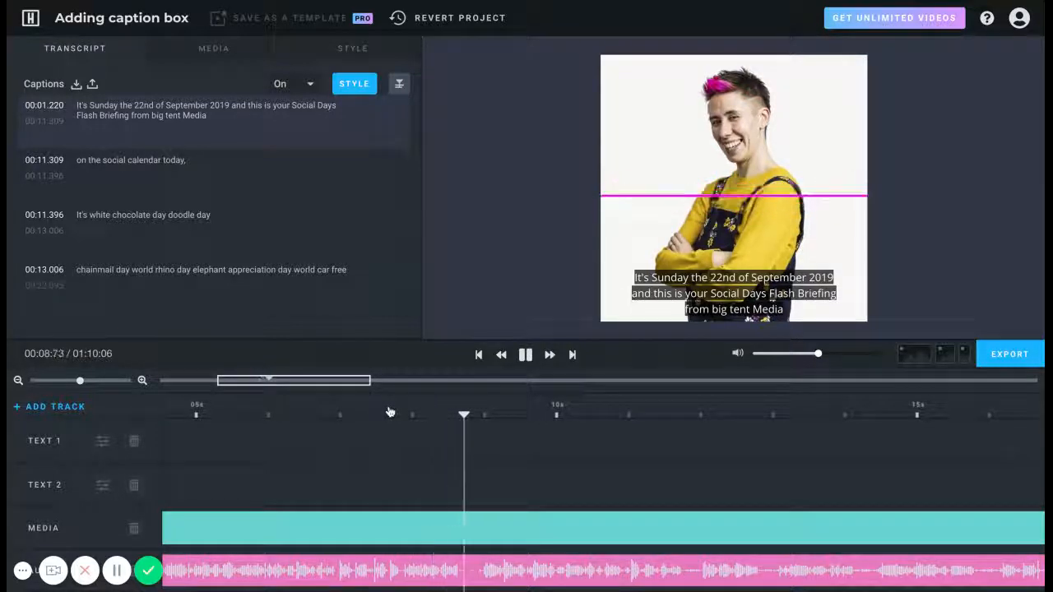
key("space")
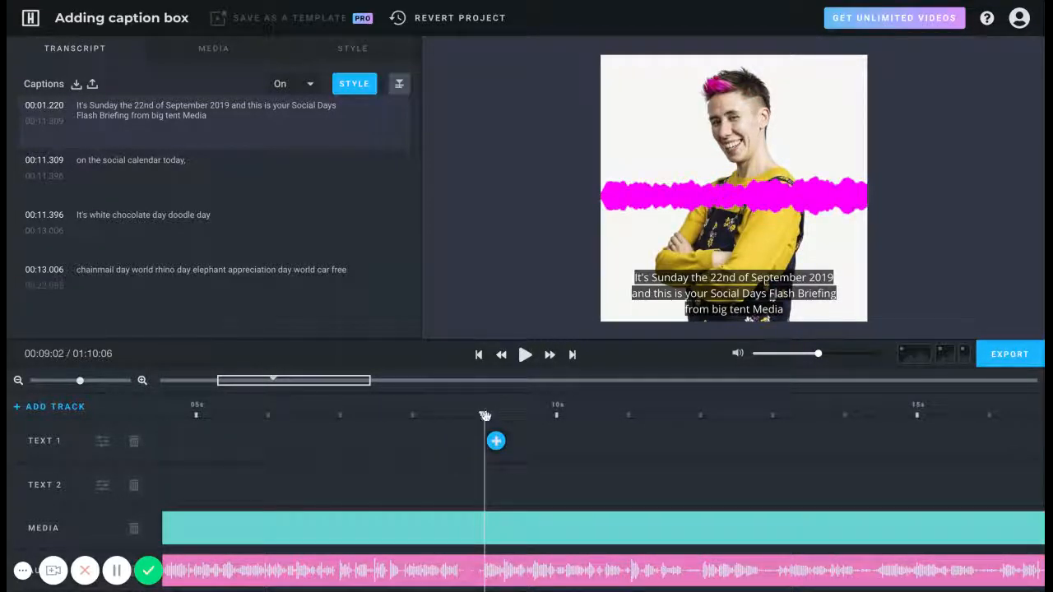
left_click_drag(486, 417, 469, 417)
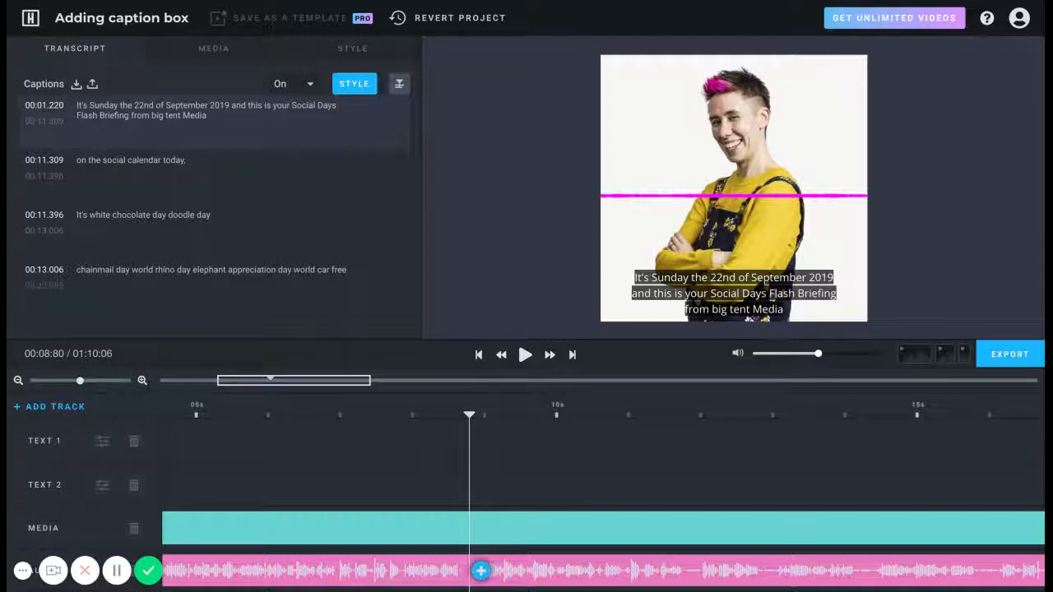
Step: Set the end time of the first caption to 00:08.800
left_click(38, 121)
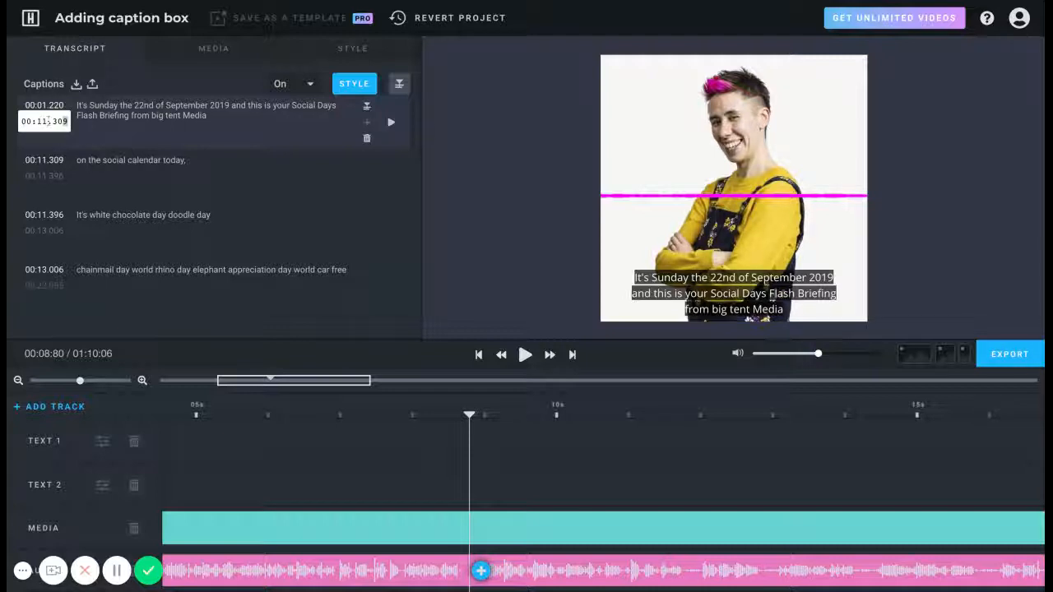
key("BackSpace")
type("0:08.800")
left_click(54, 173)
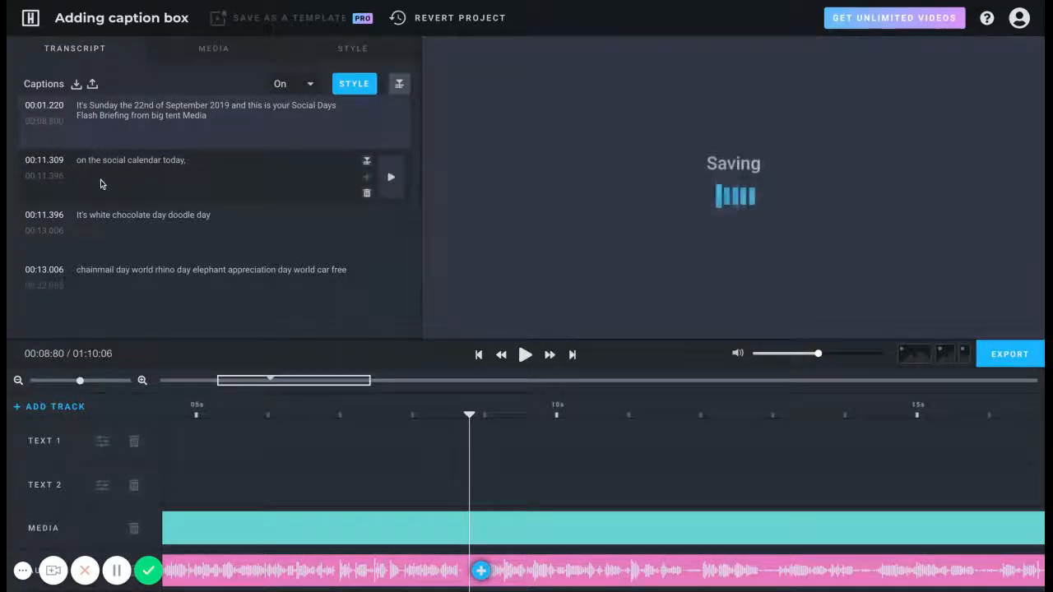
Step: Set the start time of the "on the social calendar today," caption to 00:08.800
left_click(43, 159)
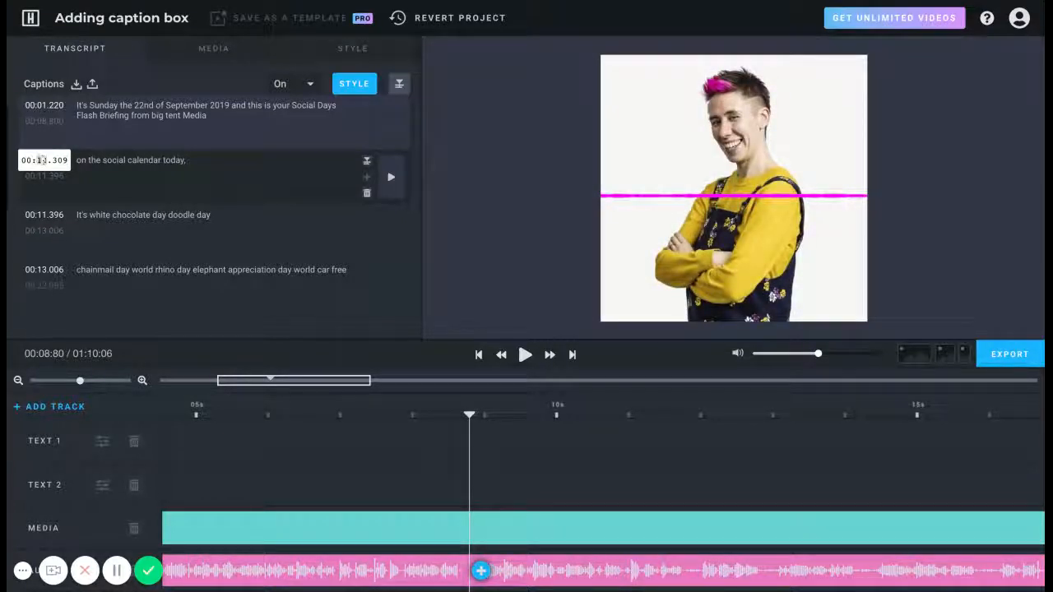
key("Down")
key("Down")
key("Right")
key("Right")
key("Right")
key("Return")
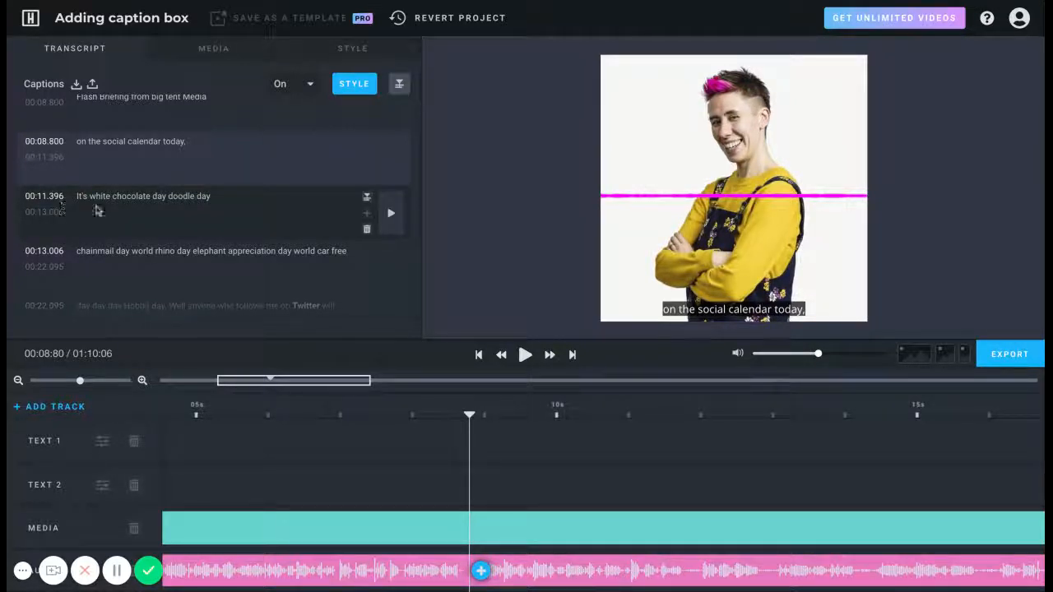
Step: Play the video from the beginning through the second caption to check the new caption timing
left_click_drag(471, 415, 174, 416)
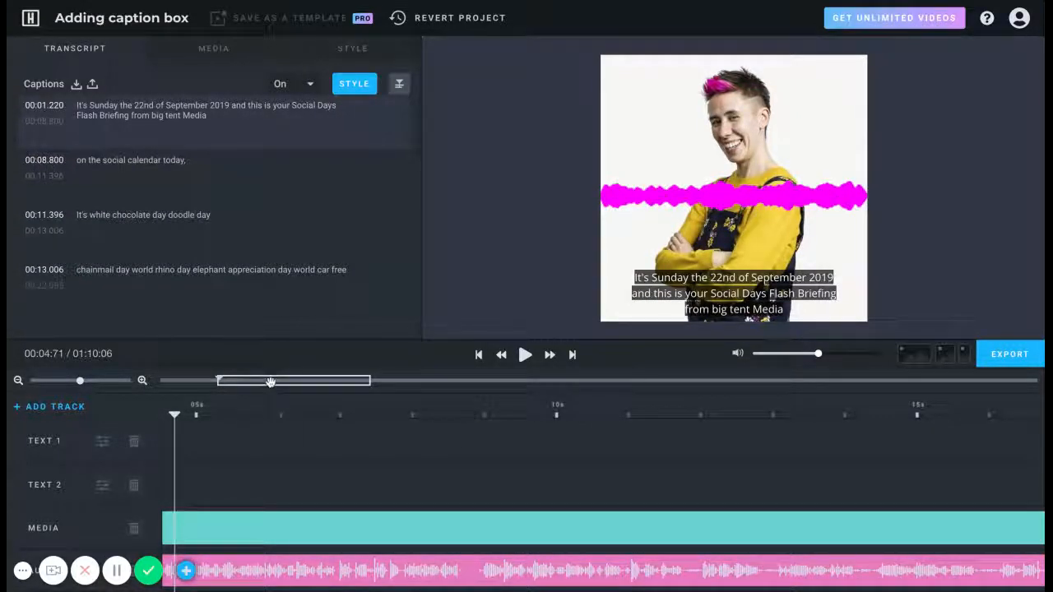
left_click_drag(271, 382, 214, 381)
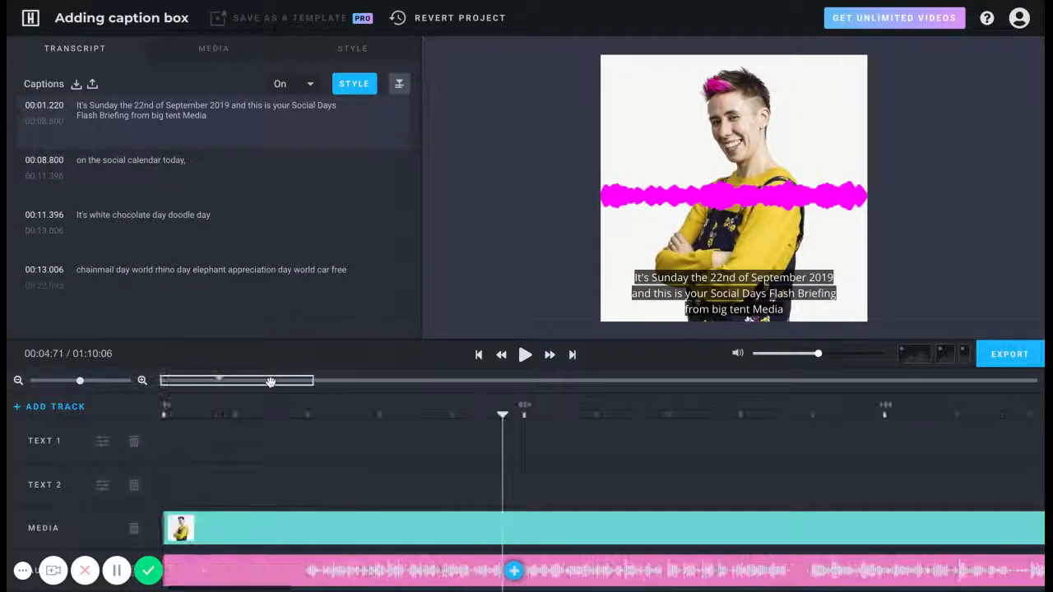
left_click(166, 417)
key("space")
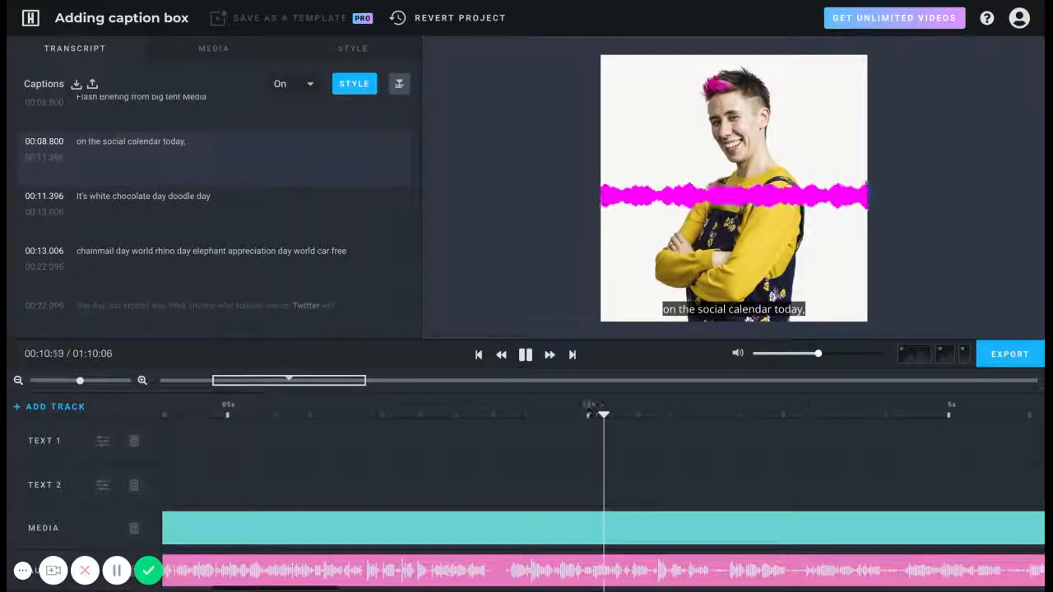
key("space")
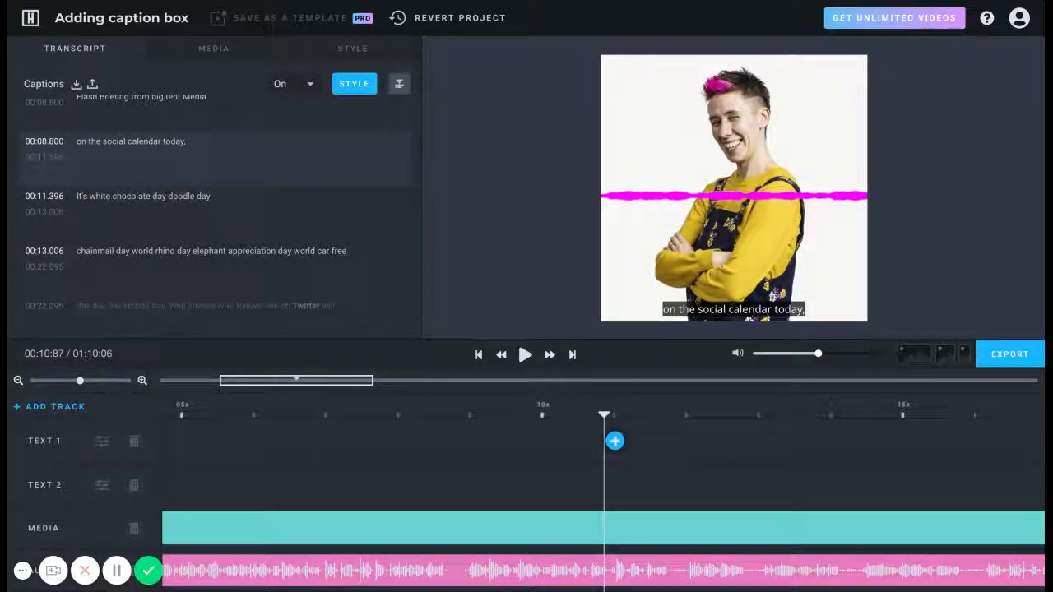